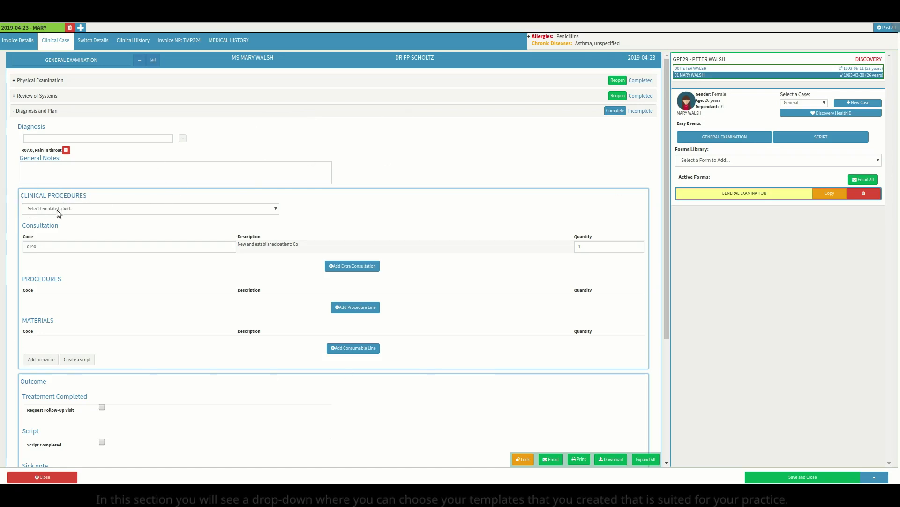
- Look through the Clinical Procedures template list for macros, then close it without choosing one
{"action": "left_click", "coordinate": [266, 210]}
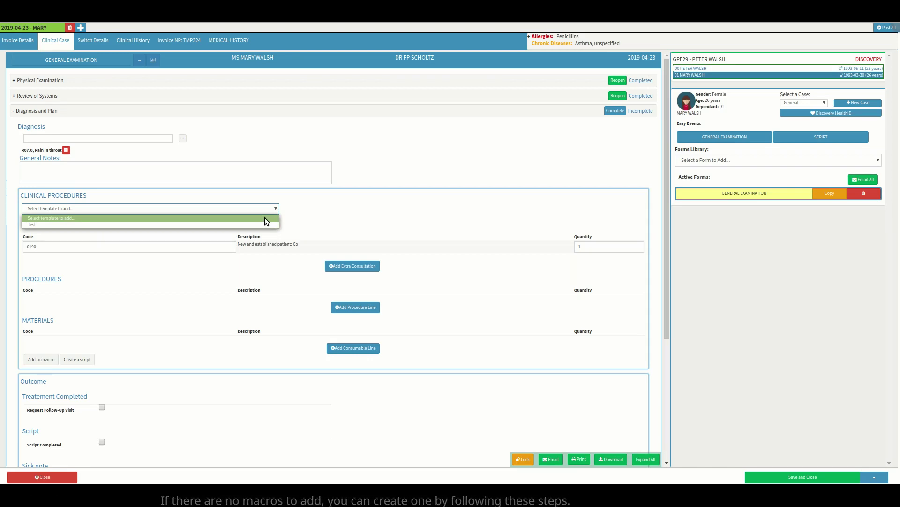
{"action": "left_click", "coordinate": [372, 213]}
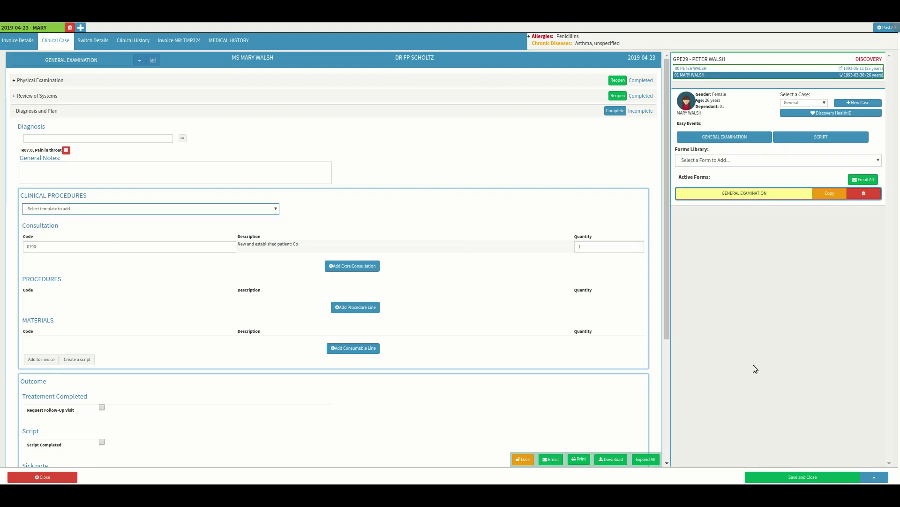
- Save and close the examination form, then show Clinical Procedures Settings under Billing Settings, listing Test
{"action": "left_click", "coordinate": [804, 476]}
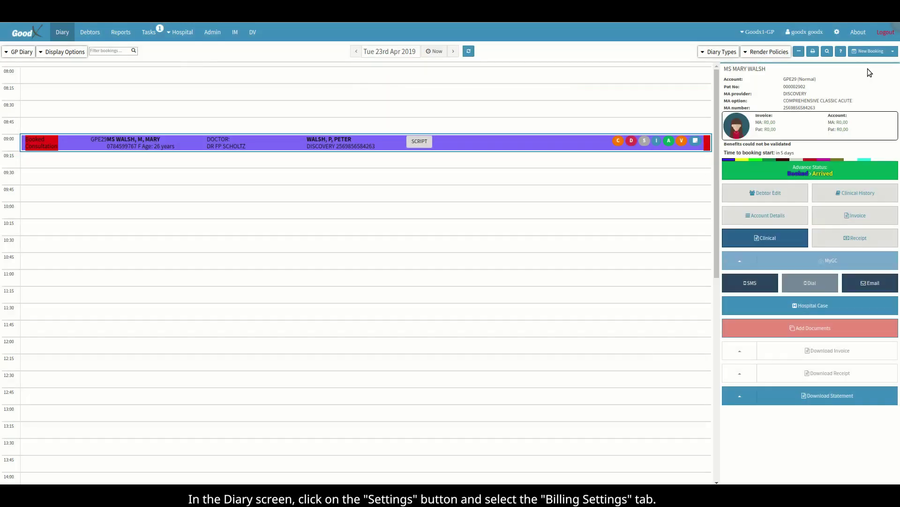
{"action": "left_click", "coordinate": [838, 32]}
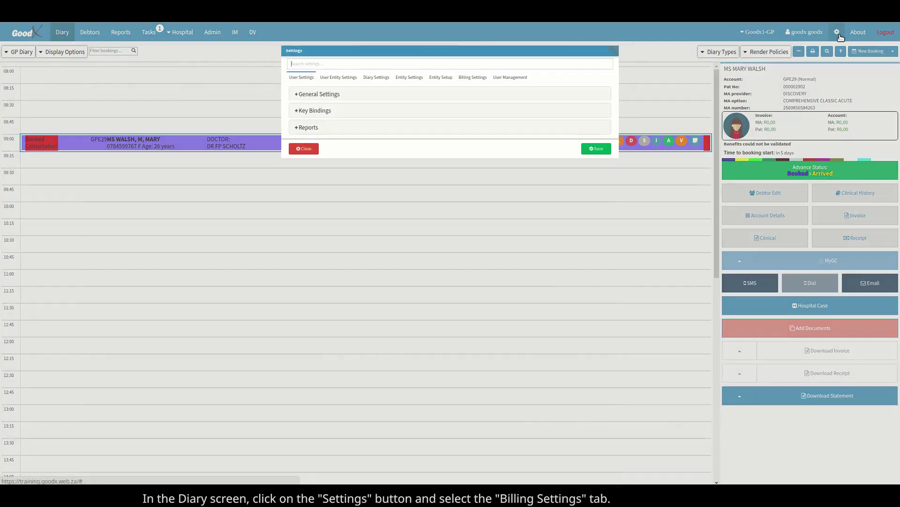
{"action": "left_click", "coordinate": [471, 78]}
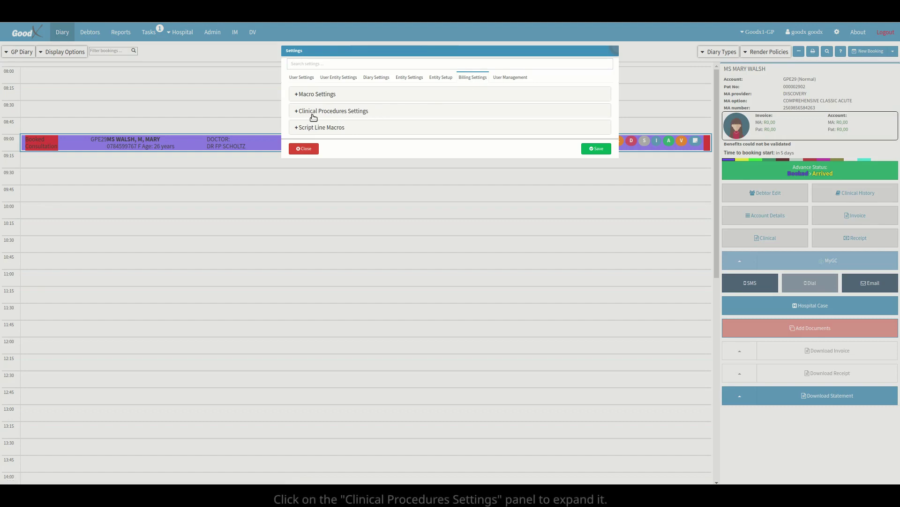
{"action": "left_click", "coordinate": [402, 115]}
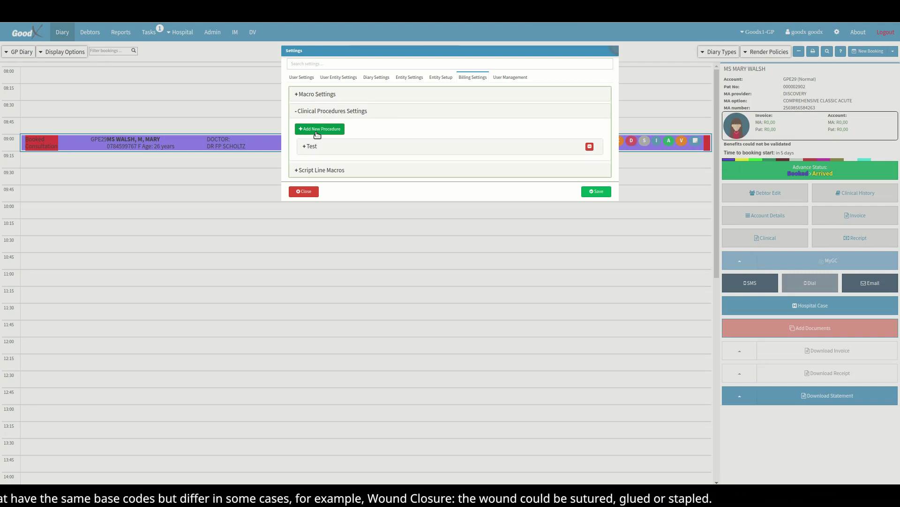
- Add a new clinical procedure macro with the description SUTURE
{"action": "left_click", "coordinate": [317, 134]}
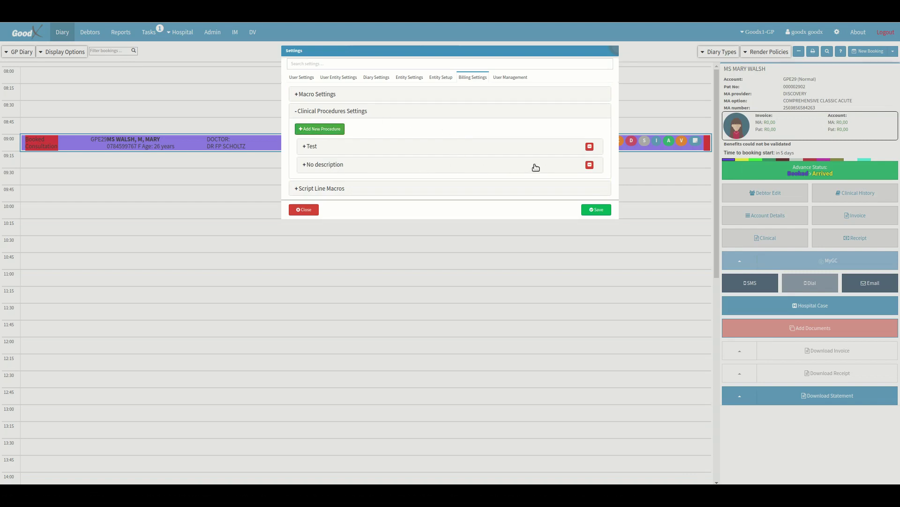
{"action": "left_click", "coordinate": [389, 167]}
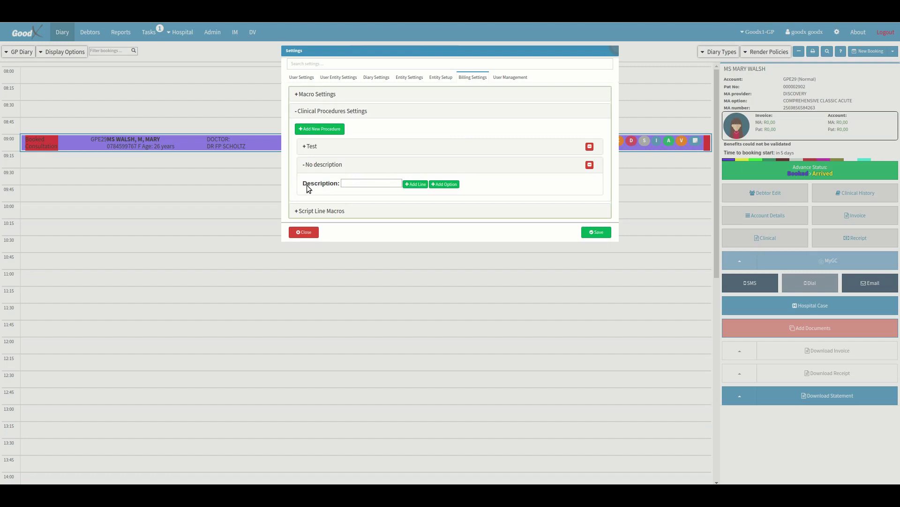
{"action": "left_click", "coordinate": [379, 183]}
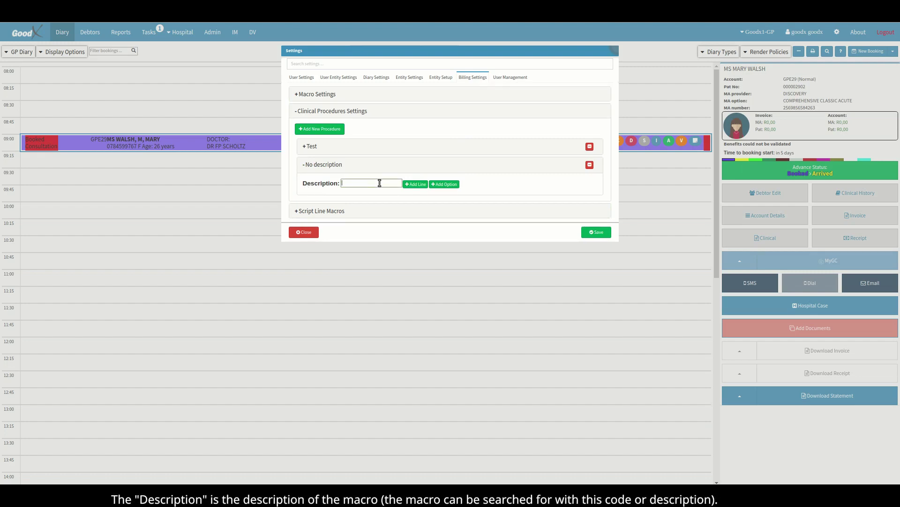
{"action": "type", "text": "SUTURE"}
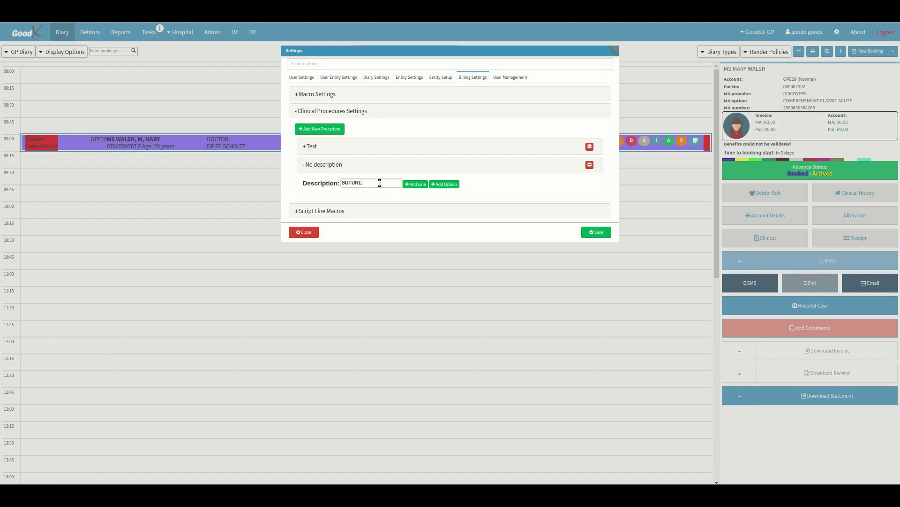
- Give SUTURE a billing line with code 0300, stitching of soft-tissue injuries
{"action": "left_click", "coordinate": [417, 185]}
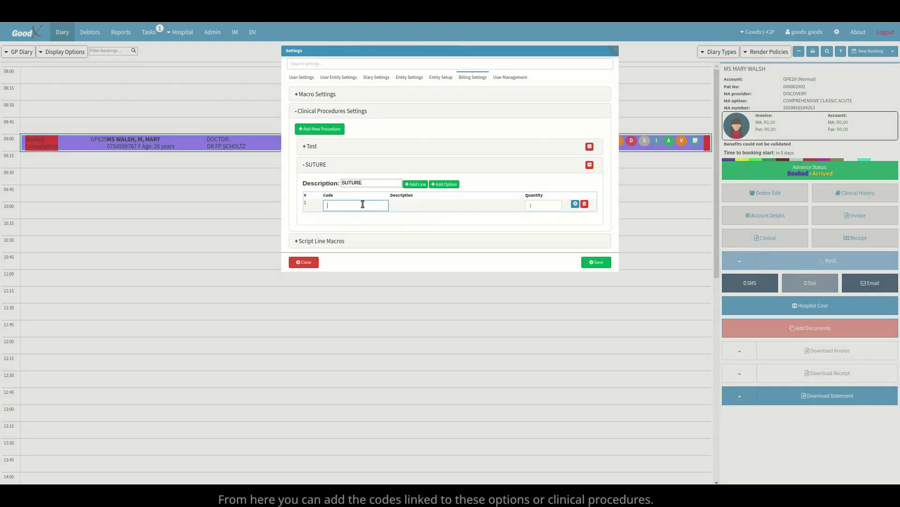
{"action": "type", "text": "0300"}
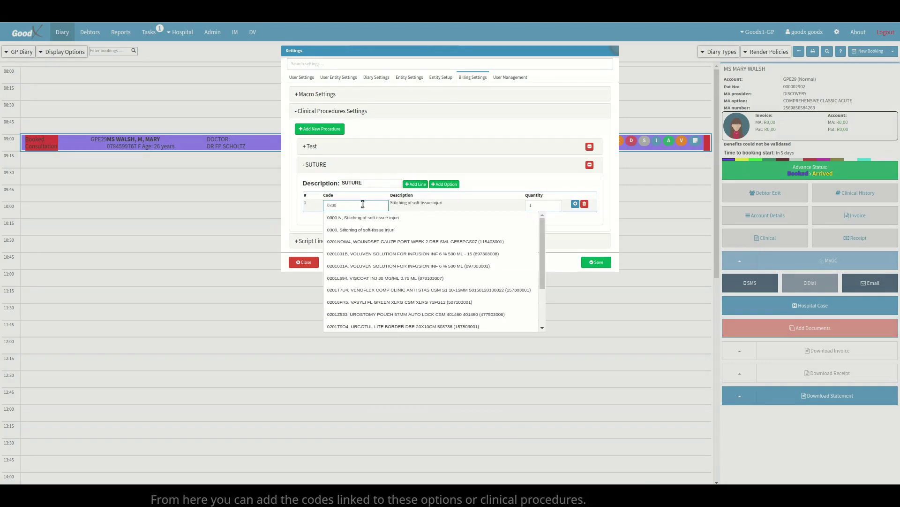
{"action": "left_click", "coordinate": [382, 230]}
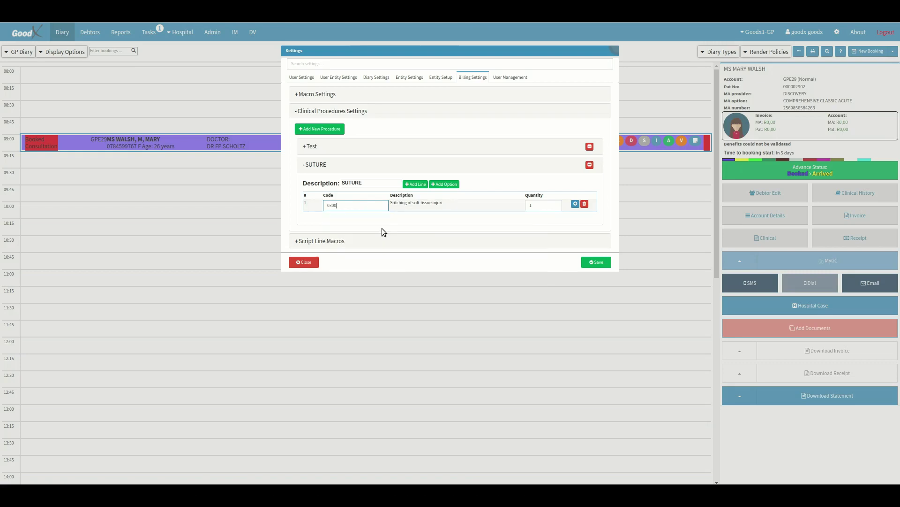
- Add a TYPE option level under SUTURE with a first option named NYLON4 and its code
{"action": "left_click", "coordinate": [444, 184]}
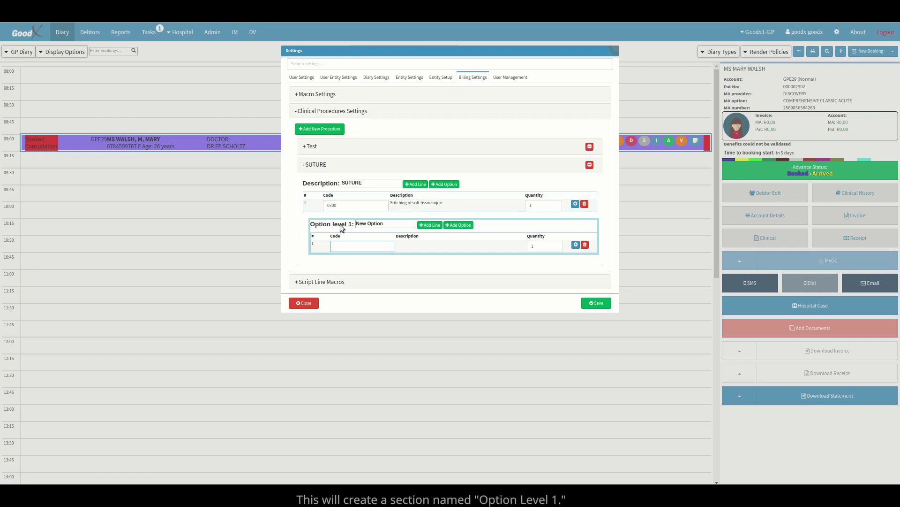
{"action": "left_click", "coordinate": [394, 224]}
{"action": "left_click_drag", "start_coordinate": [349, 225], "coordinate": [416, 224]}
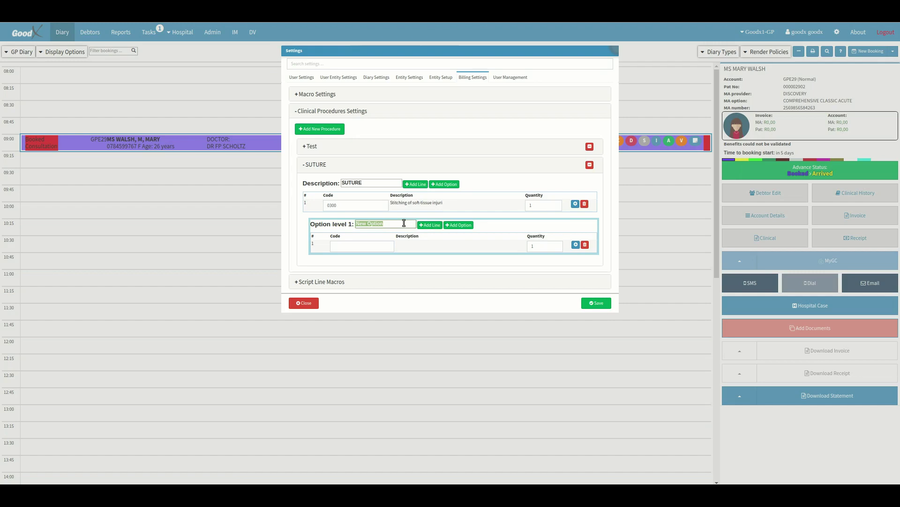
{"action": "key", "text": "BackSpace"}
{"action": "left_click", "coordinate": [459, 226]}
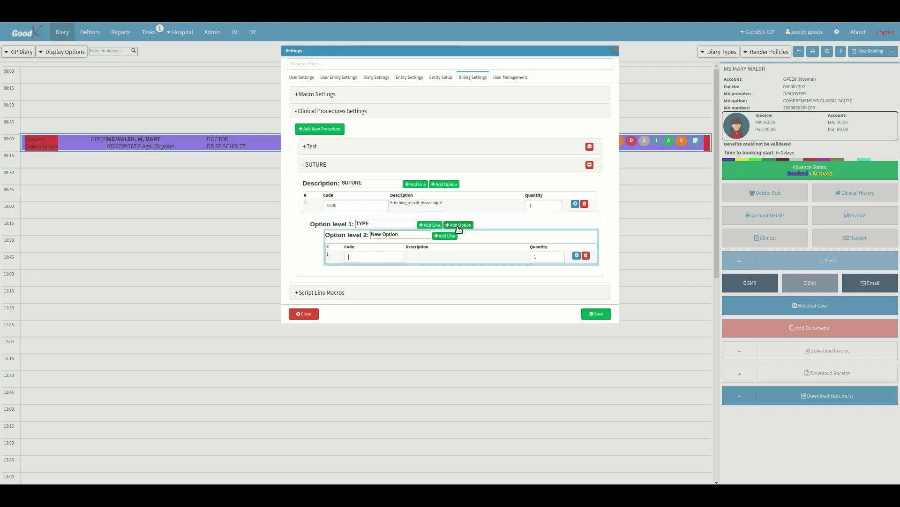
{"action": "triple_click", "coordinate": [409, 235]}
{"action": "type", "text": "NYL"}
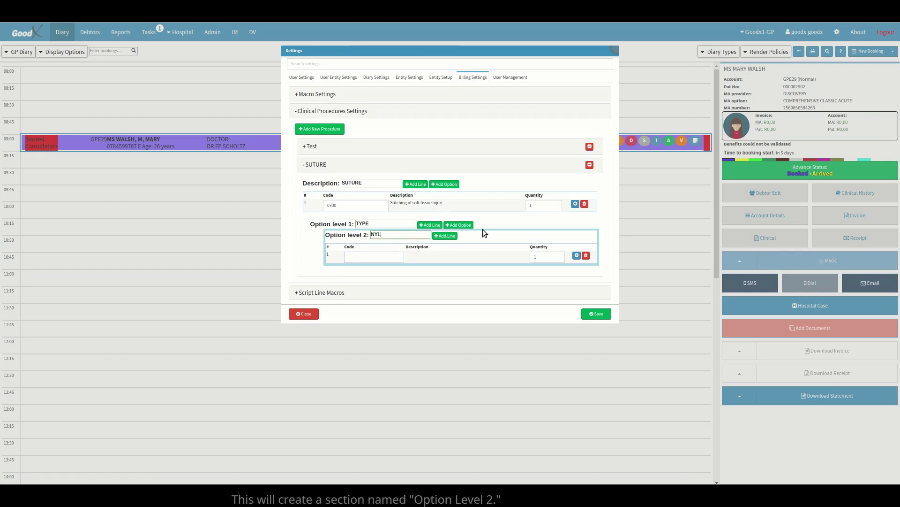
{"action": "type", "text": "ON4"}
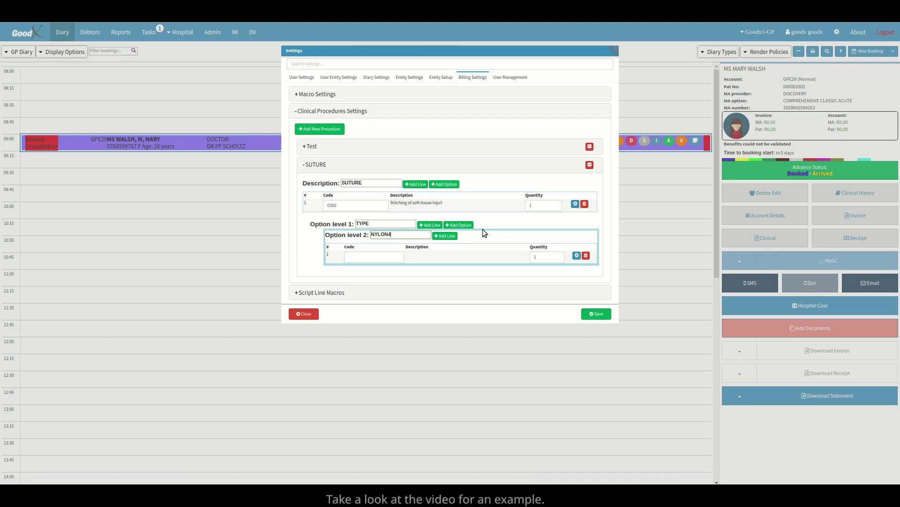
{"action": "left_click", "coordinate": [379, 258]}
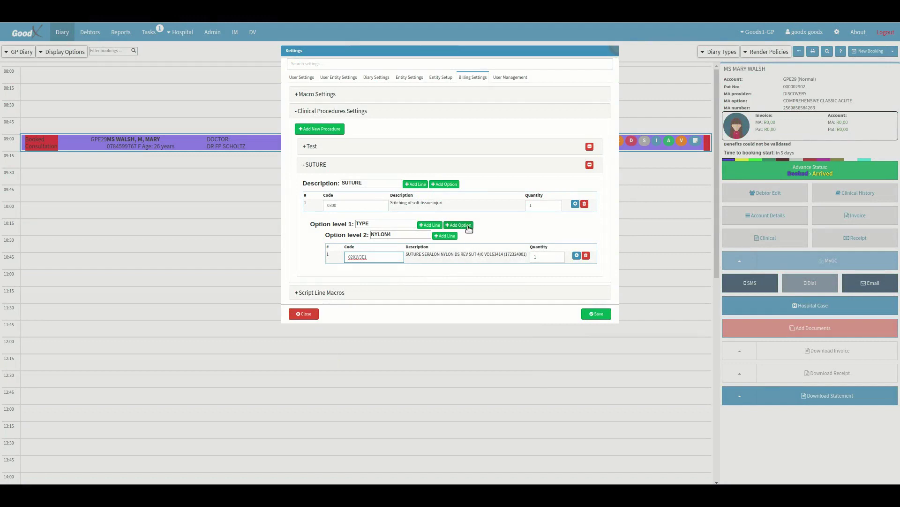
- Add a second TYPE option, NYLON5, with its own suture material code
{"action": "left_click", "coordinate": [469, 228]}
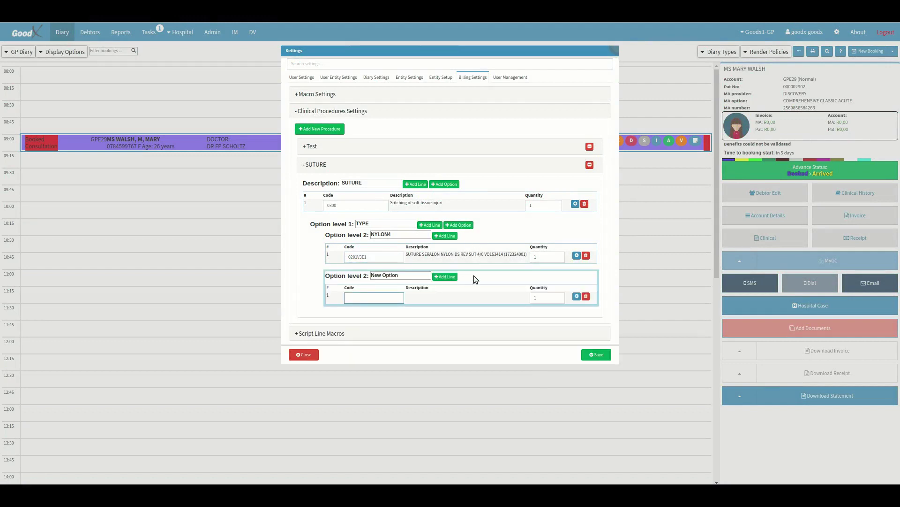
{"action": "left_click_drag", "start_coordinate": [406, 277], "coordinate": [341, 279]}
{"action": "type", "text": "NYLON5"}
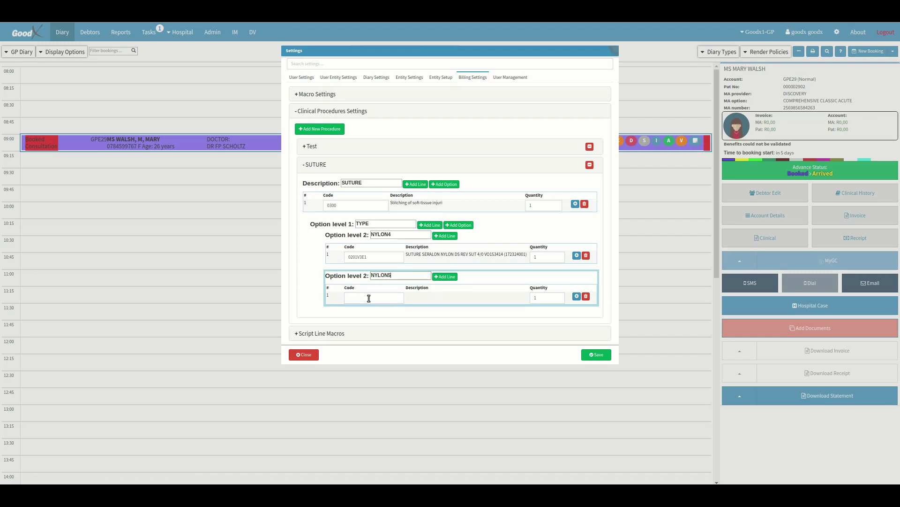
{"action": "left_click", "coordinate": [369, 298]}
{"action": "type", "text": "0201Y48W"}
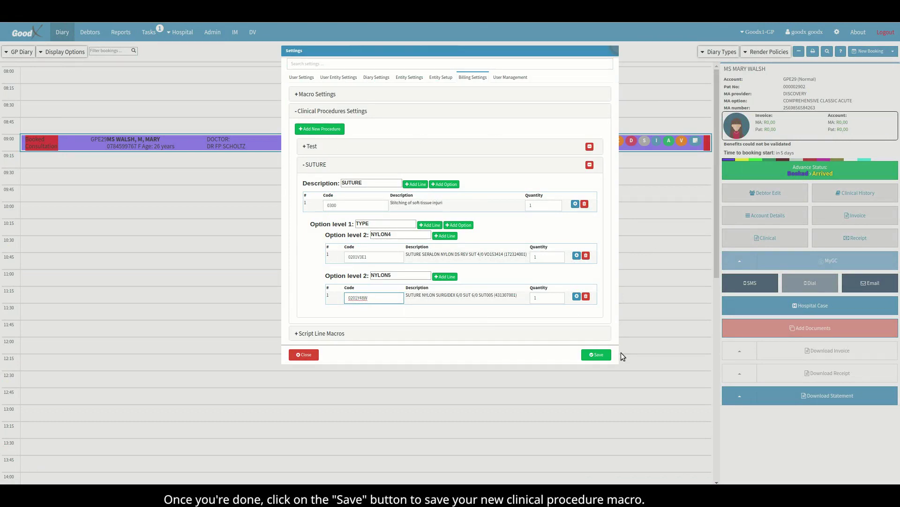
- Save the SUTURE macro and open the patient's clinical case, dismissing the future-date warning
{"action": "left_click", "coordinate": [597, 358]}
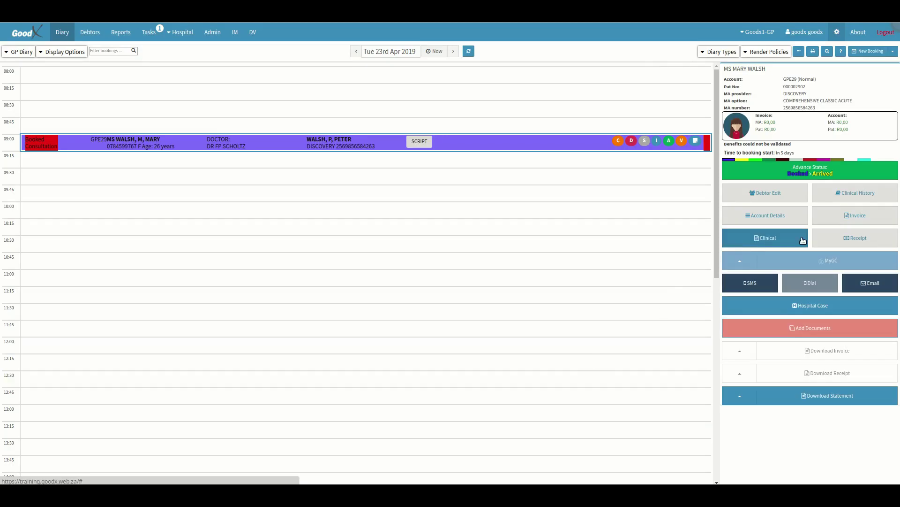
{"action": "left_click", "coordinate": [803, 240]}
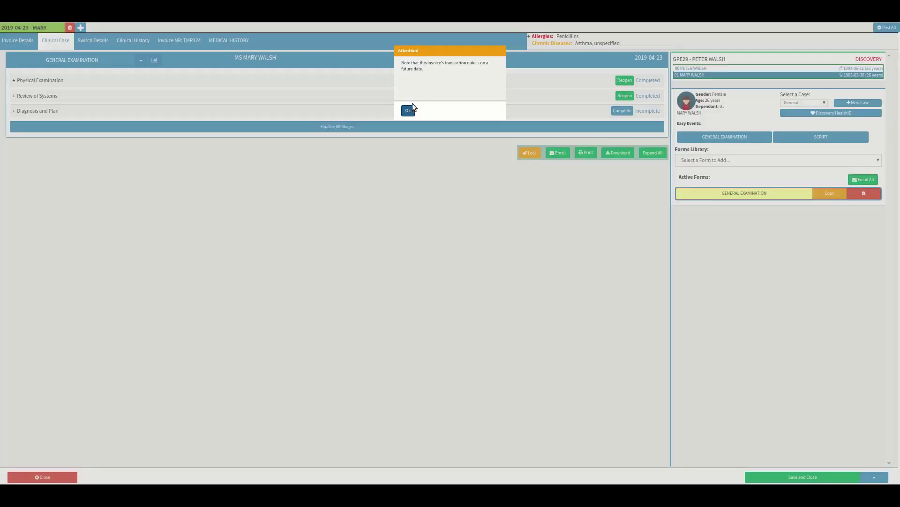
{"action": "left_click", "coordinate": [411, 109]}
- Add the SUTURE1 template to the Diagnosis and Plan clinical procedures
{"action": "left_click", "coordinate": [312, 112]}
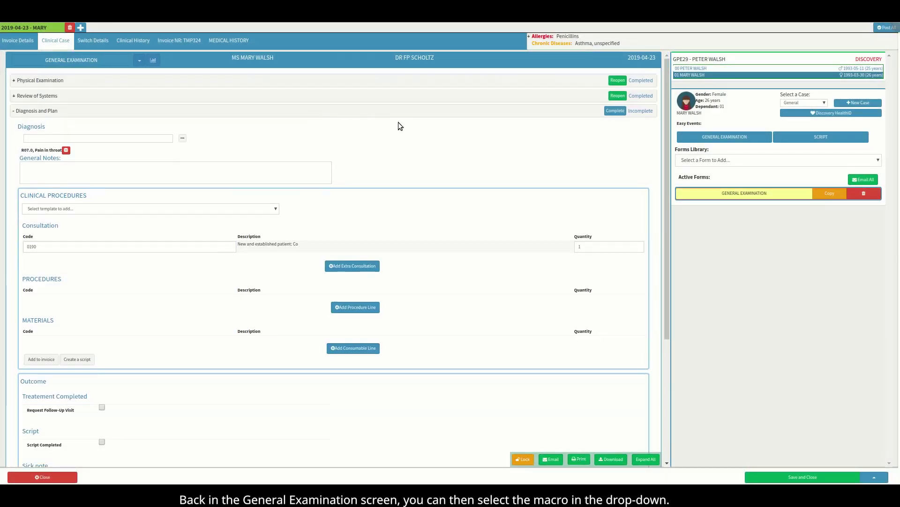
{"action": "left_click", "coordinate": [142, 210]}
{"action": "left_click", "coordinate": [140, 230]}
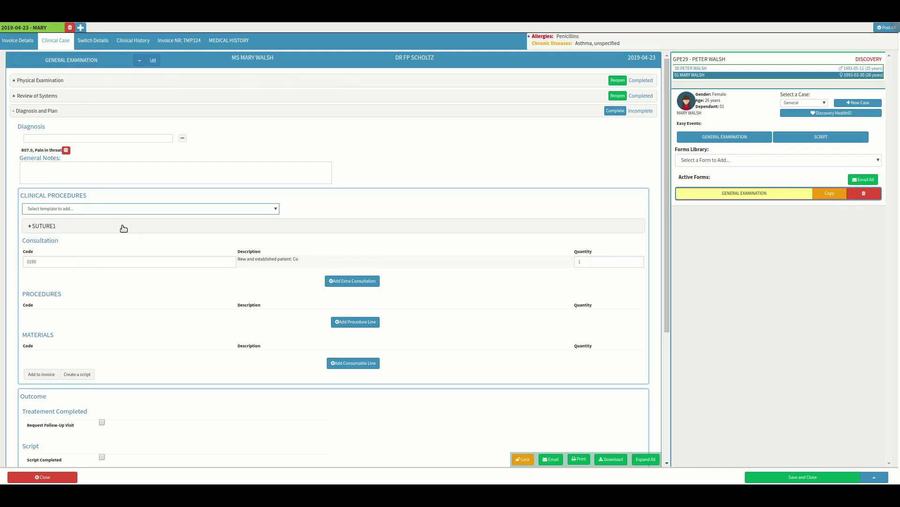
- Set SUTURE1's TYPE to NYLON4 and add it to billing with code 0300 and nylon material
{"action": "left_click", "coordinate": [123, 228]}
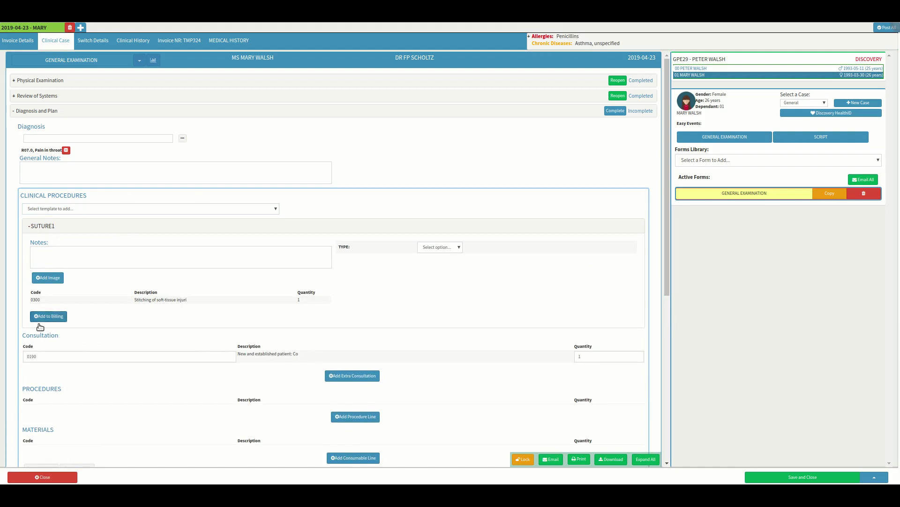
{"action": "scroll", "coordinate": [490, 272], "scroll_direction": "down", "scroll_amount": 3}
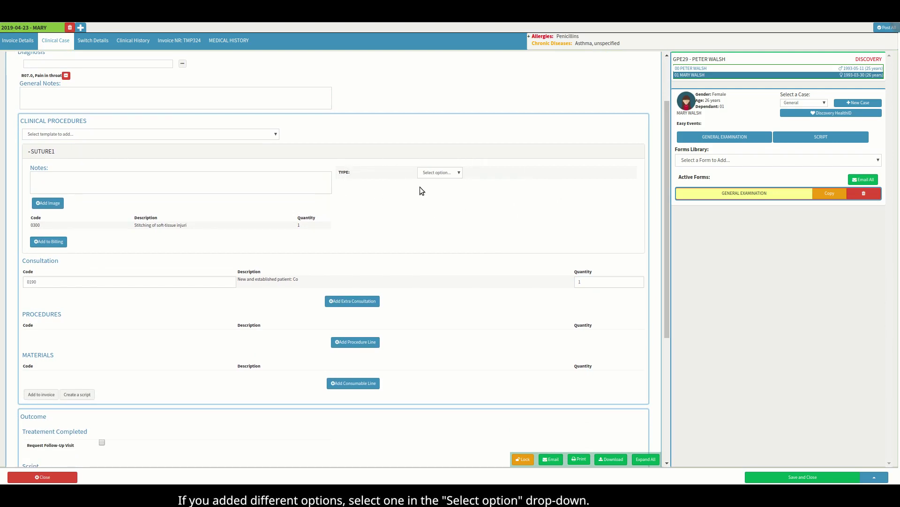
{"action": "left_click", "coordinate": [437, 173]}
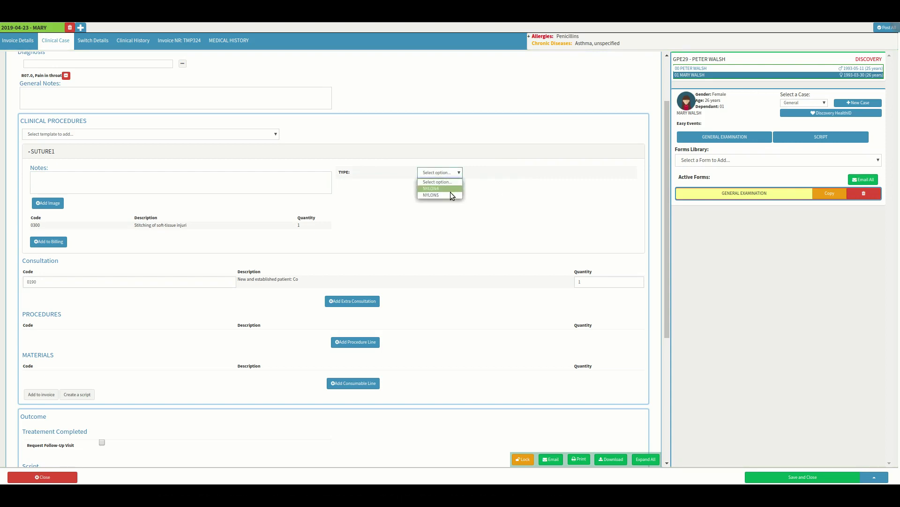
{"action": "left_click", "coordinate": [443, 188]}
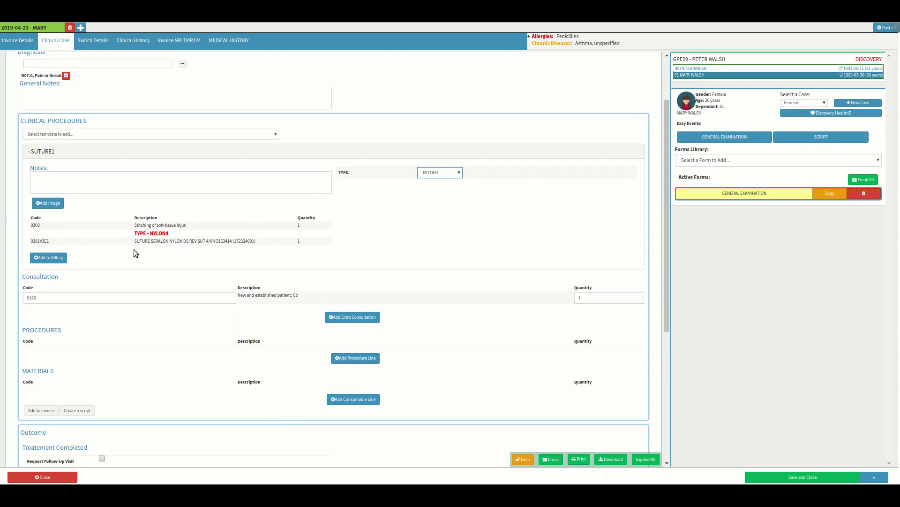
{"action": "scroll", "coordinate": [348, 204], "scroll_direction": "down", "scroll_amount": 1}
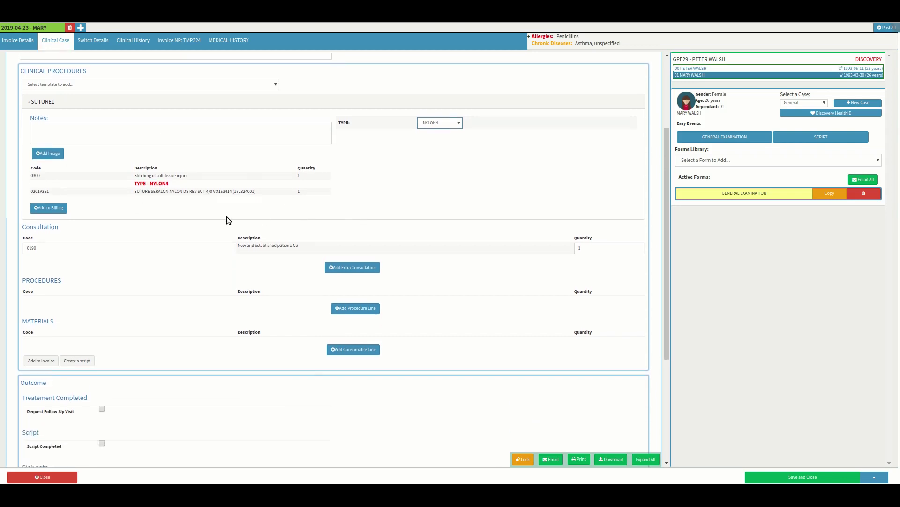
{"action": "left_click", "coordinate": [48, 208]}
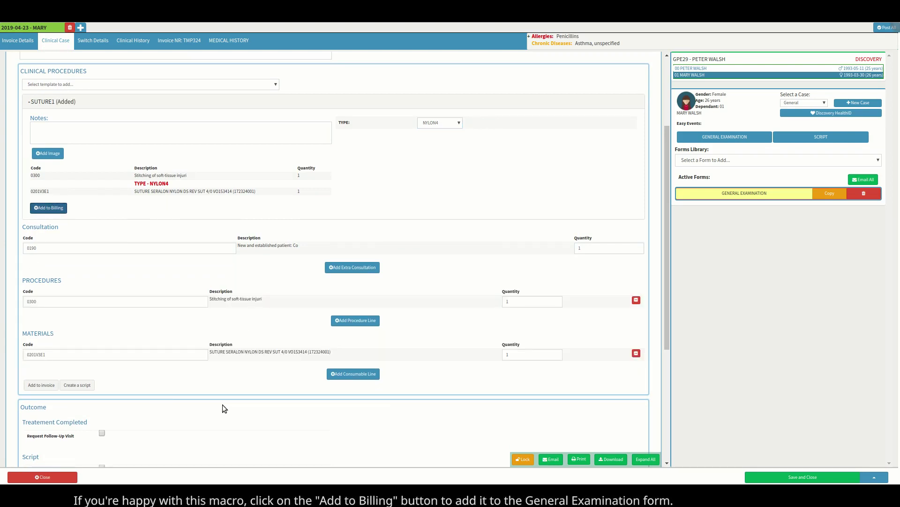